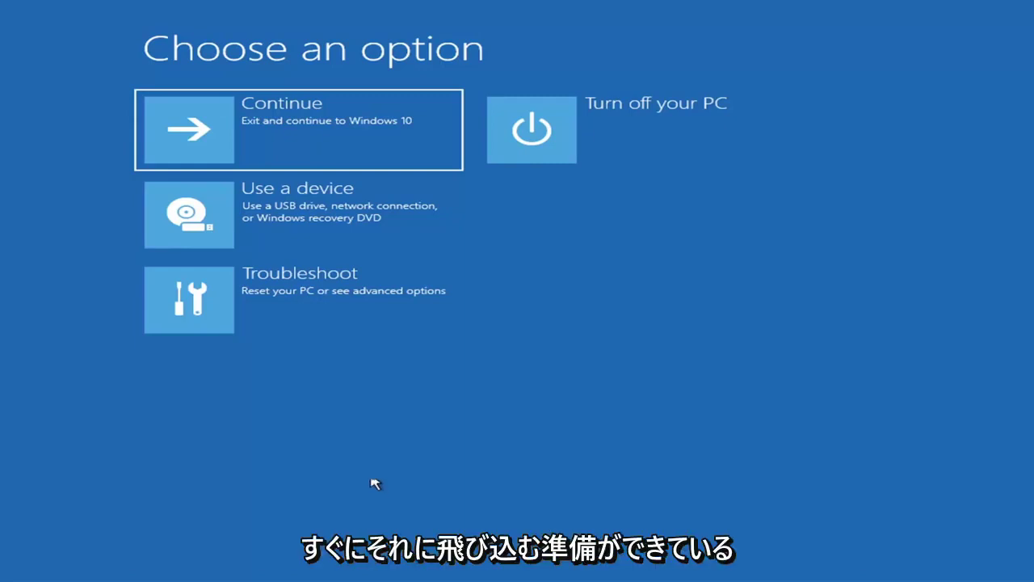
Step: Run Startup Repair from the advanced troubleshooting options
key(Return)
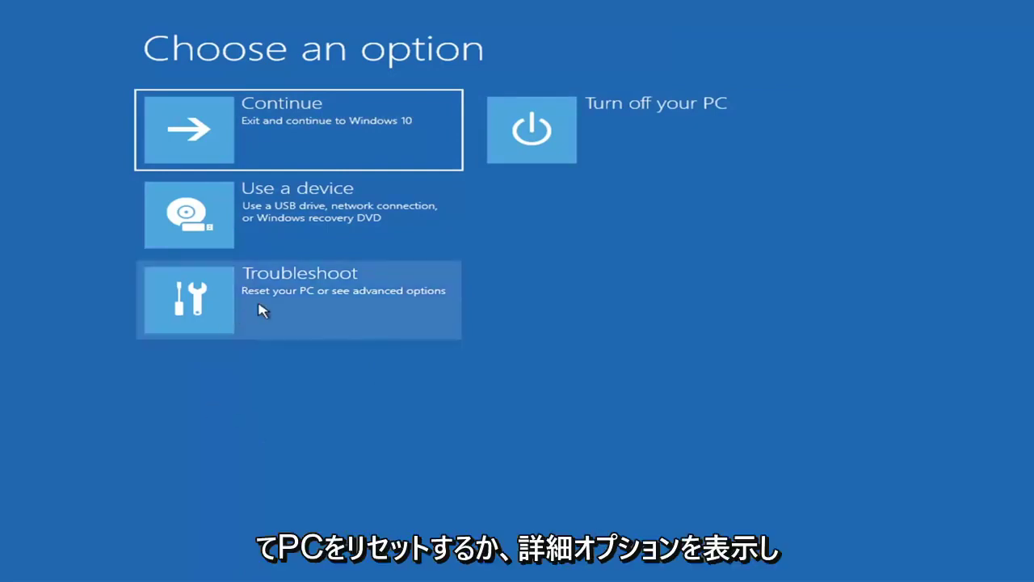
click(395, 303)
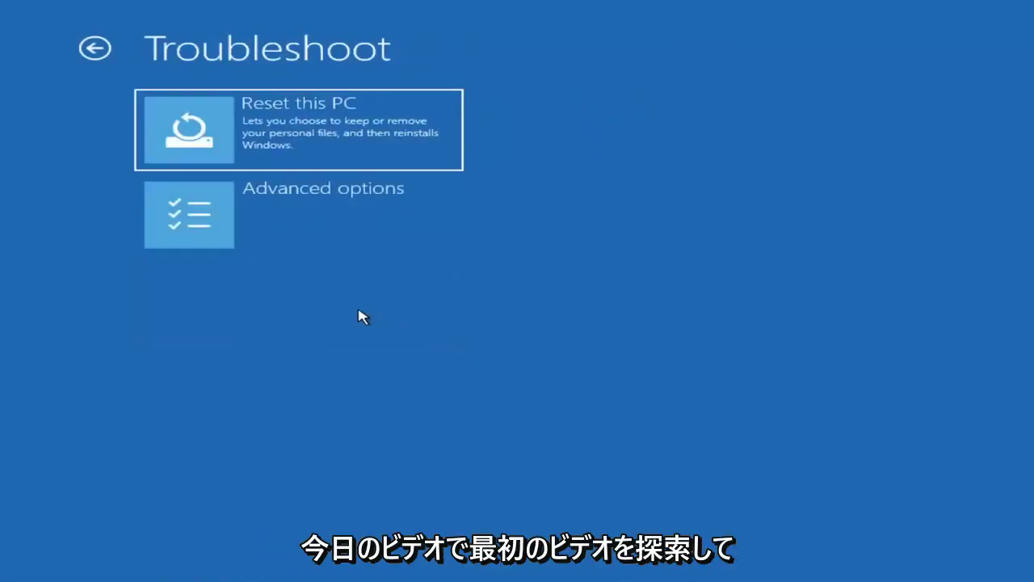
click(323, 220)
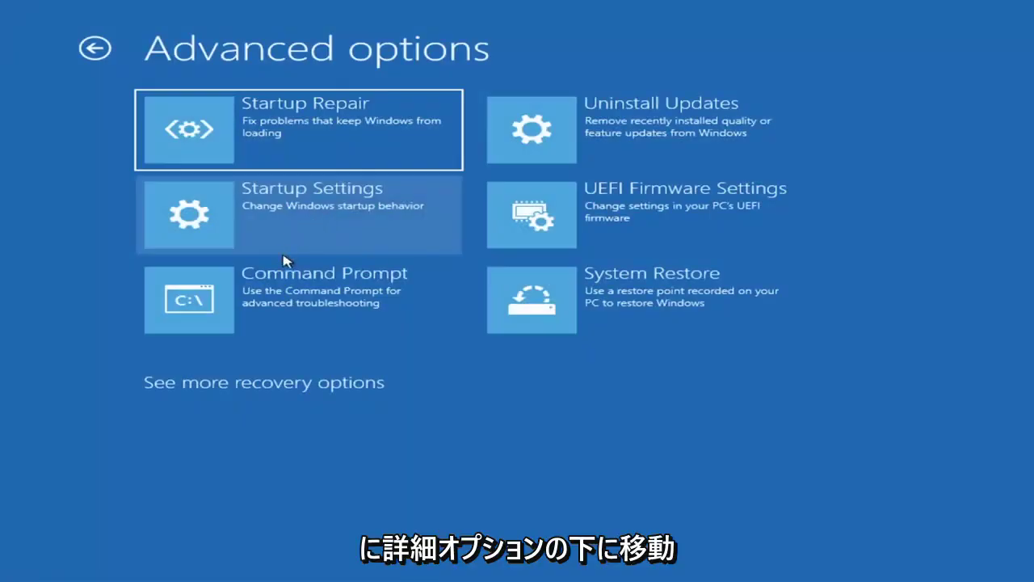
click(278, 141)
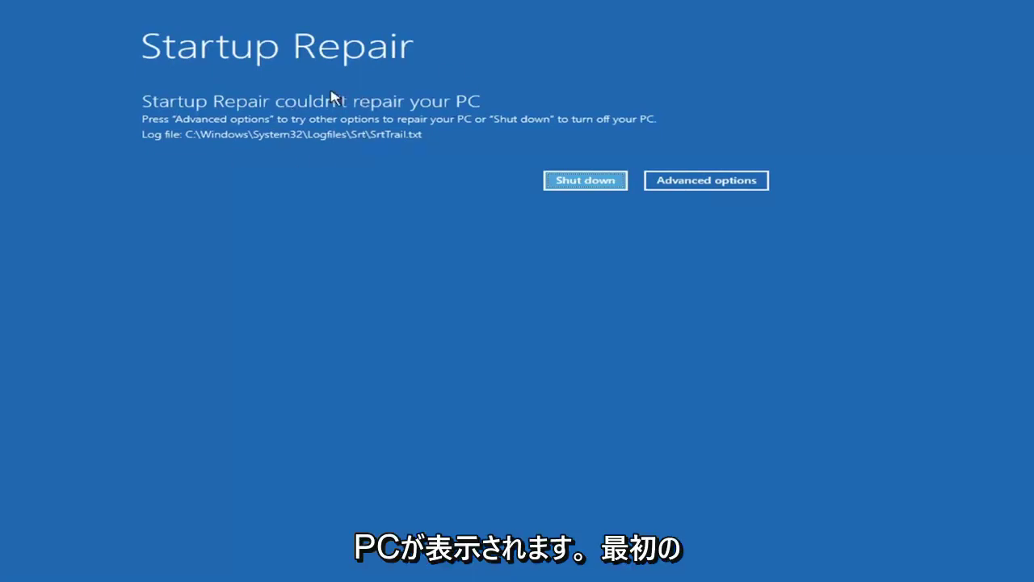
Step: Return to the advanced troubleshooting options and review the Startup Settings page and the Uninstall Updates choices
click(720, 185)
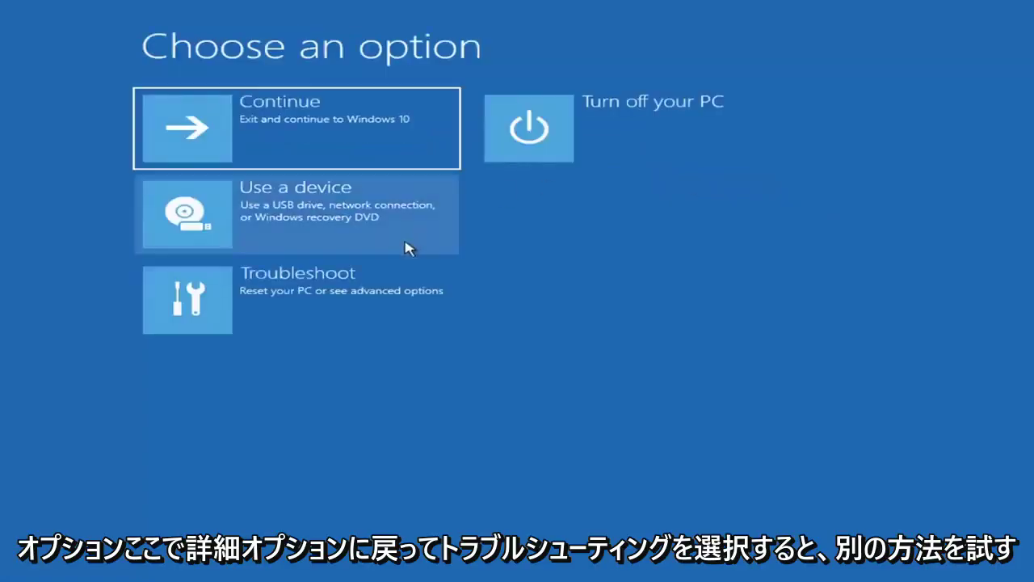
click(260, 311)
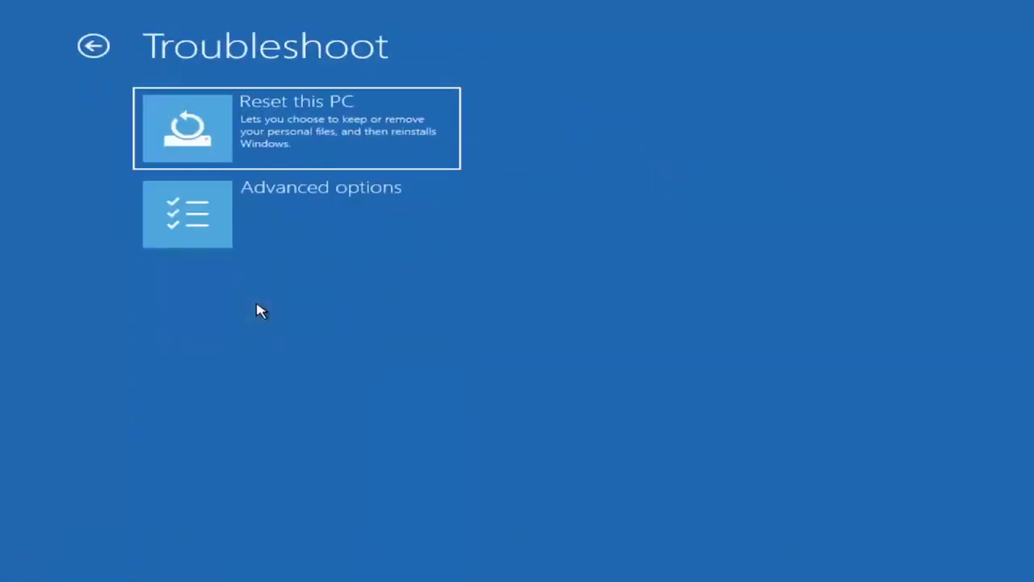
click(270, 227)
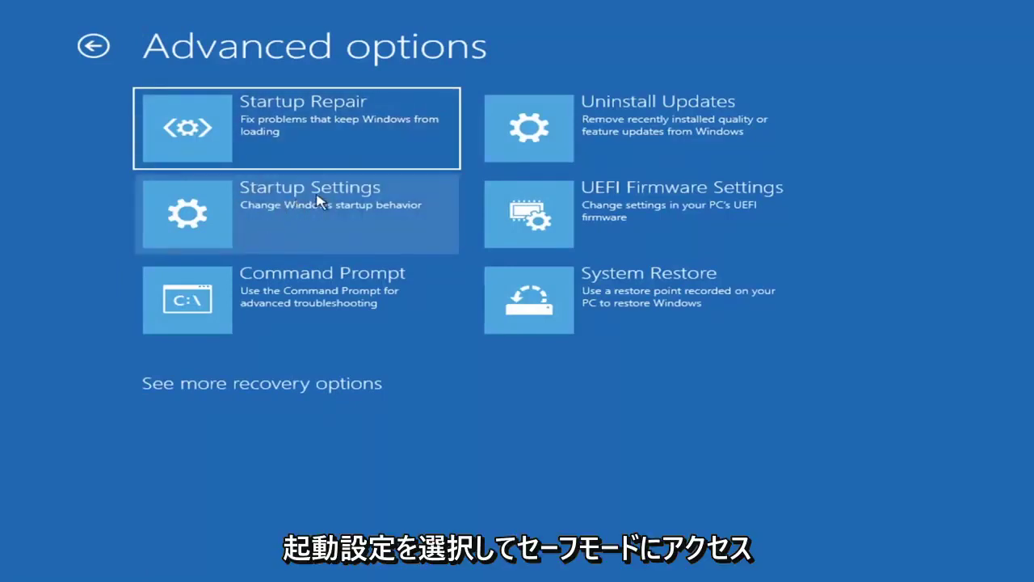
click(266, 215)
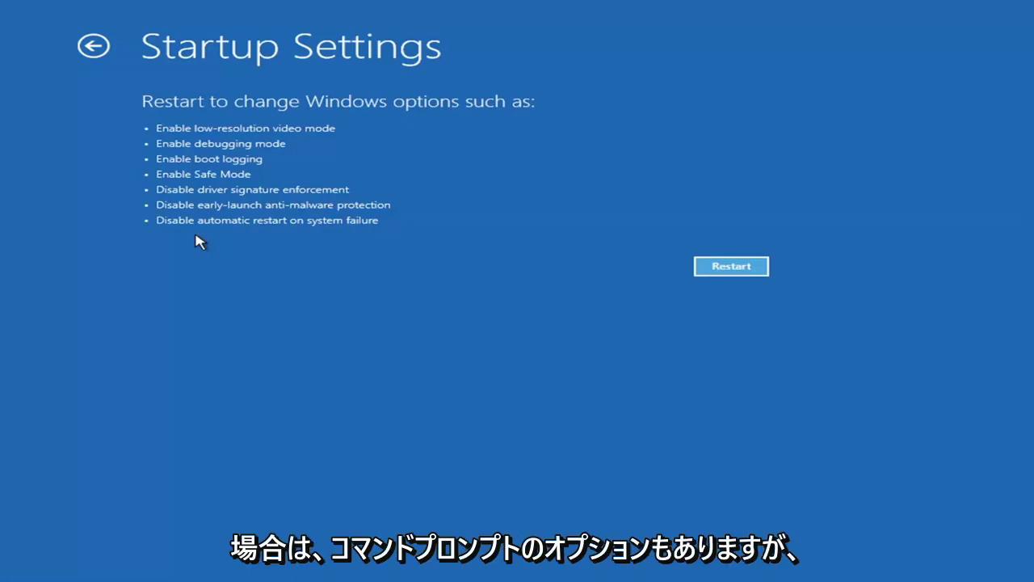
click(90, 46)
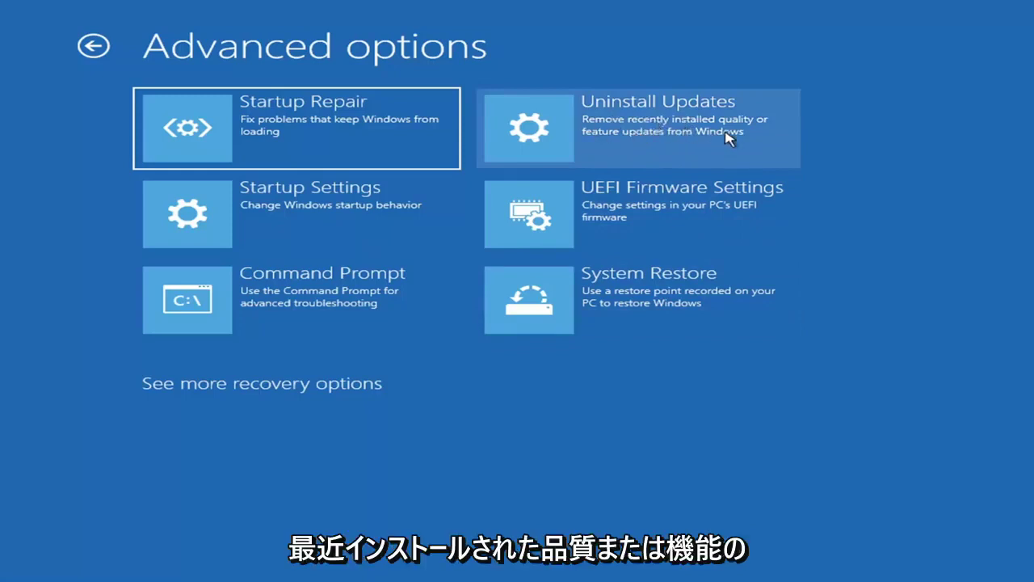
click(602, 128)
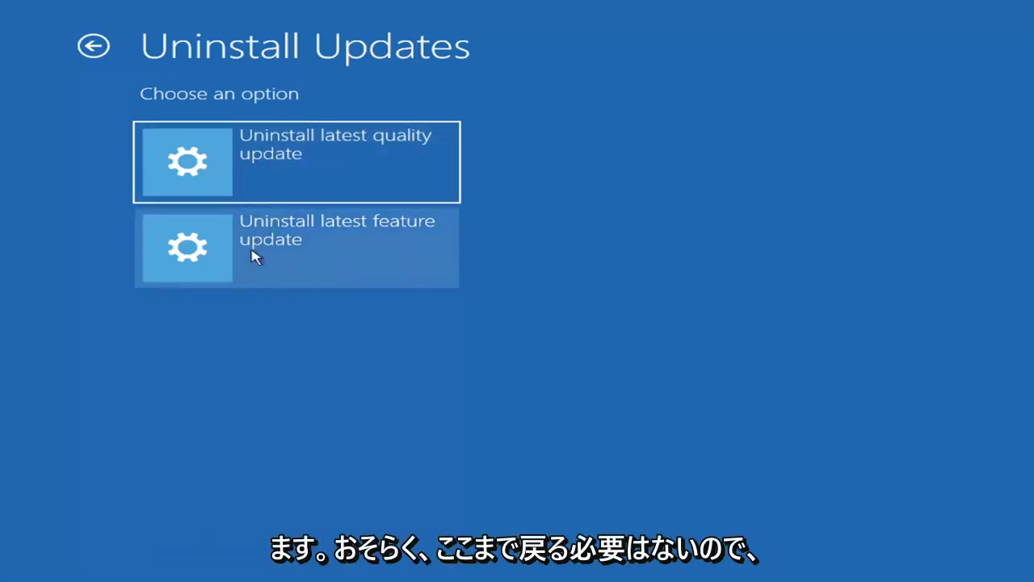
click(93, 46)
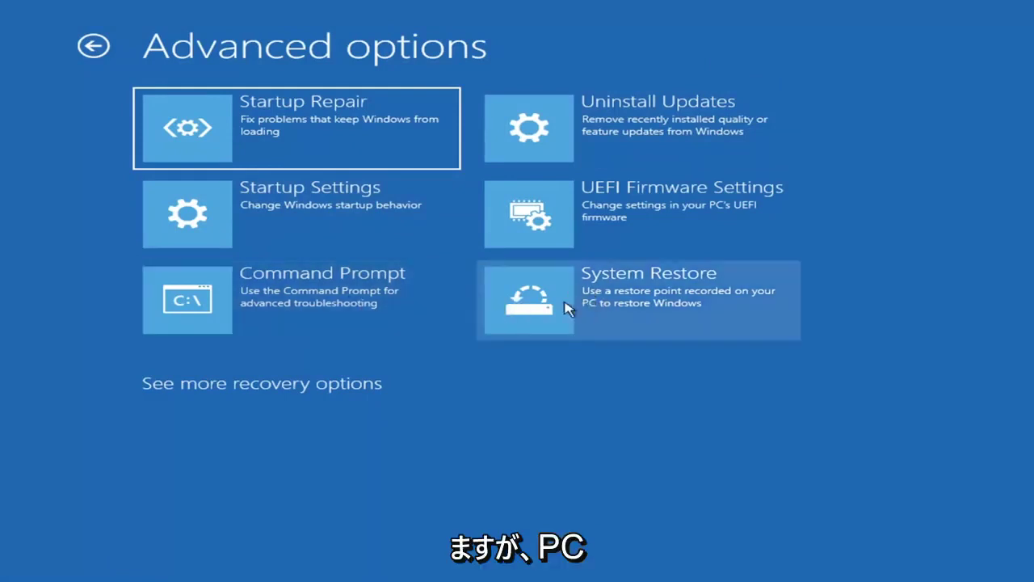
Step: Restore Windows to the manual "Before Updates" restore point of 7/9/2021 12:37:05 PM and restart the PC
click(662, 314)
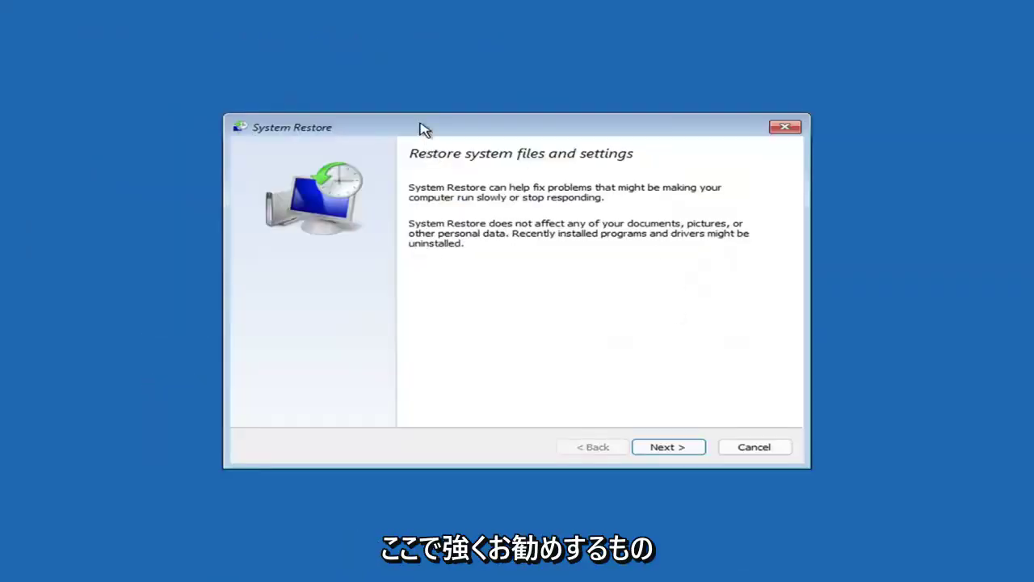
click(657, 448)
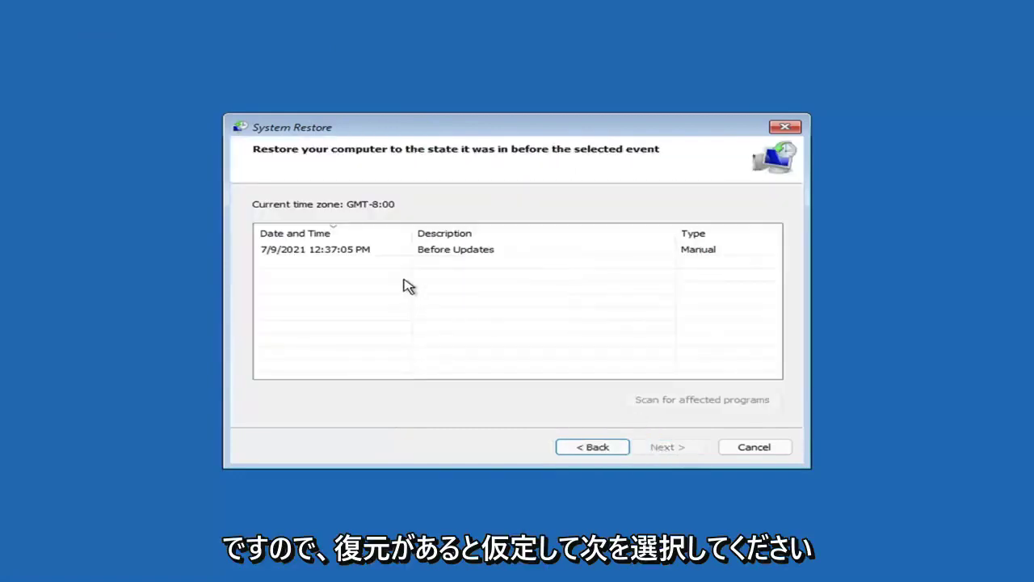
click(318, 253)
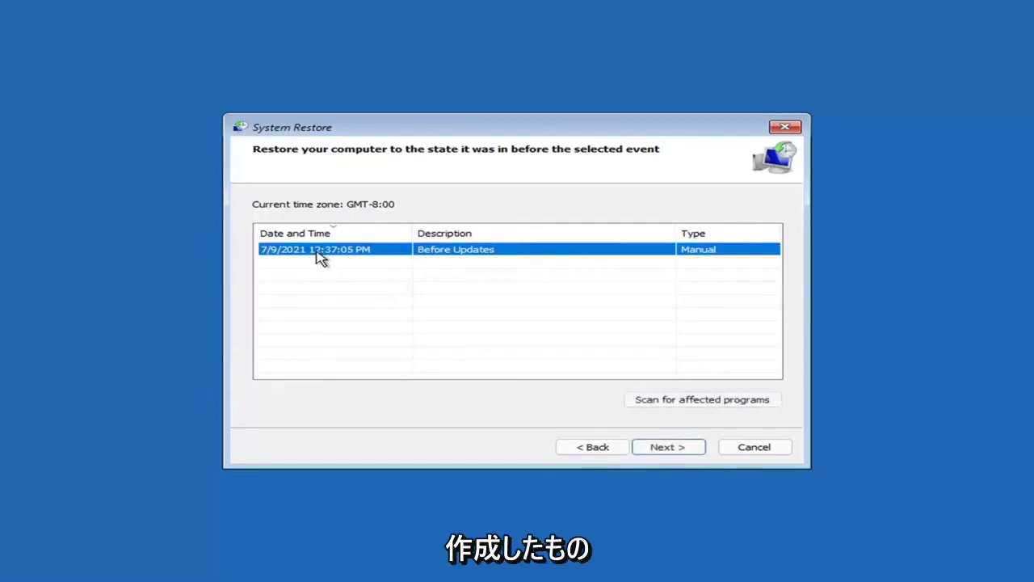
click(678, 451)
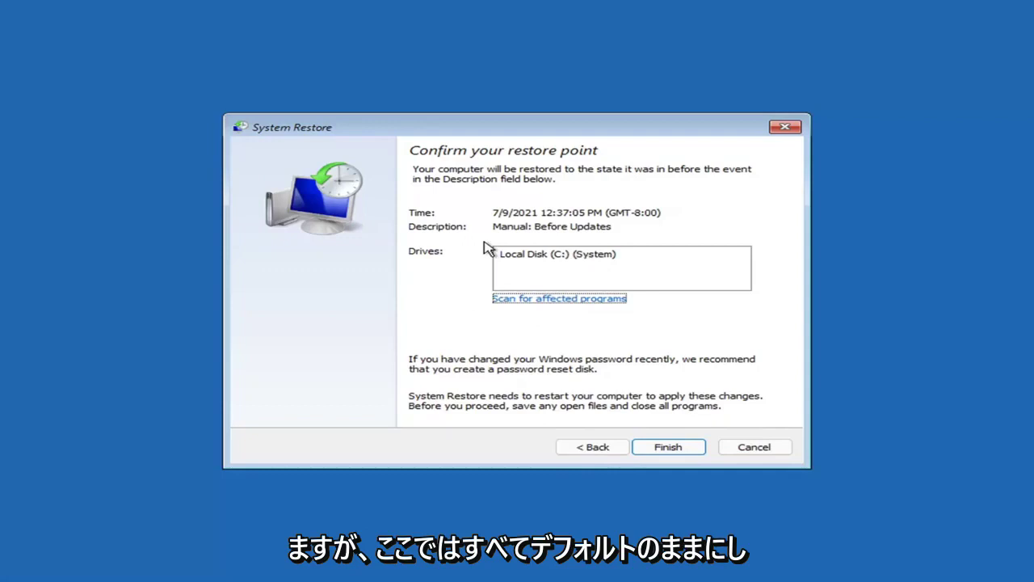
click(667, 451)
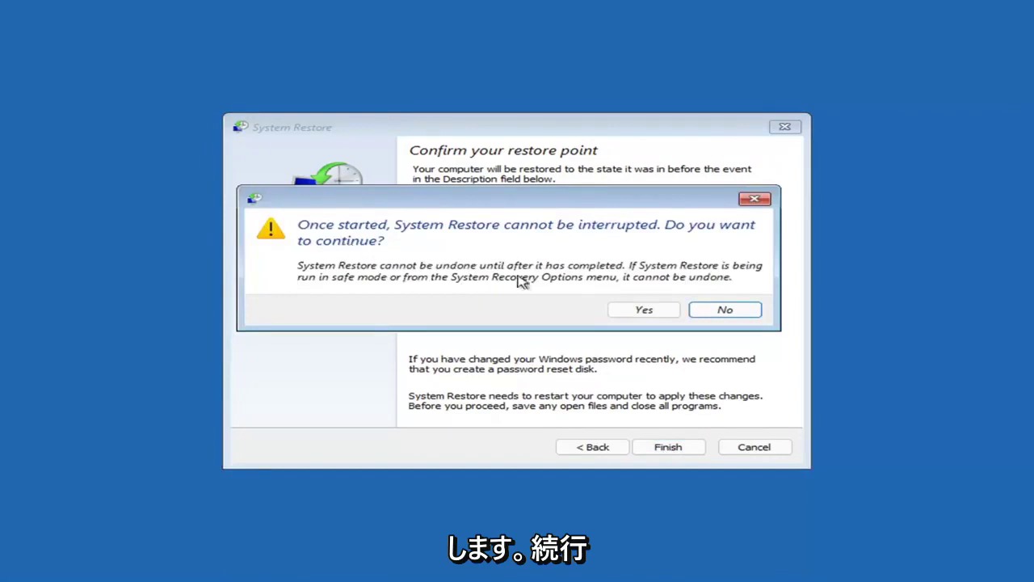
click(644, 313)
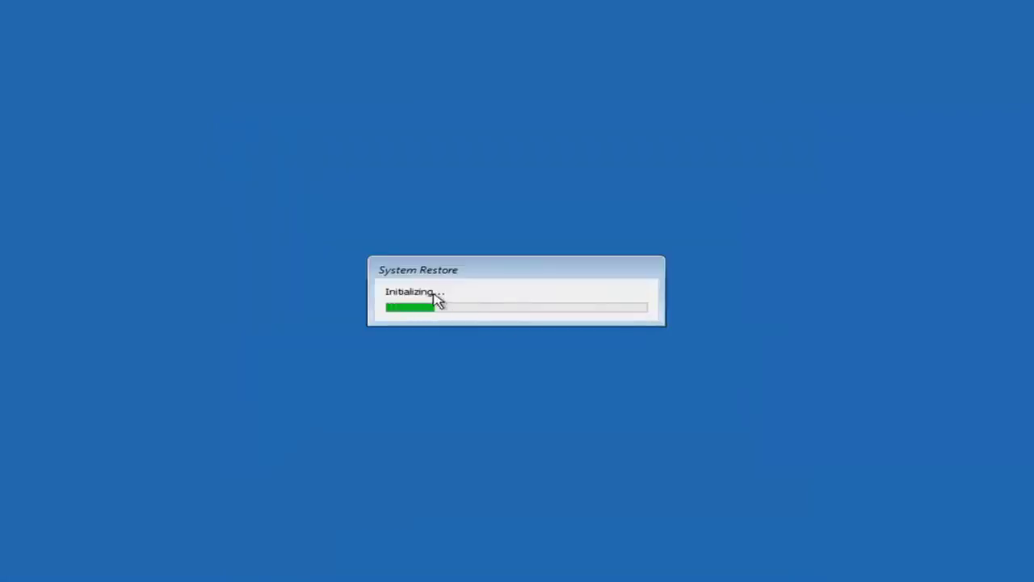
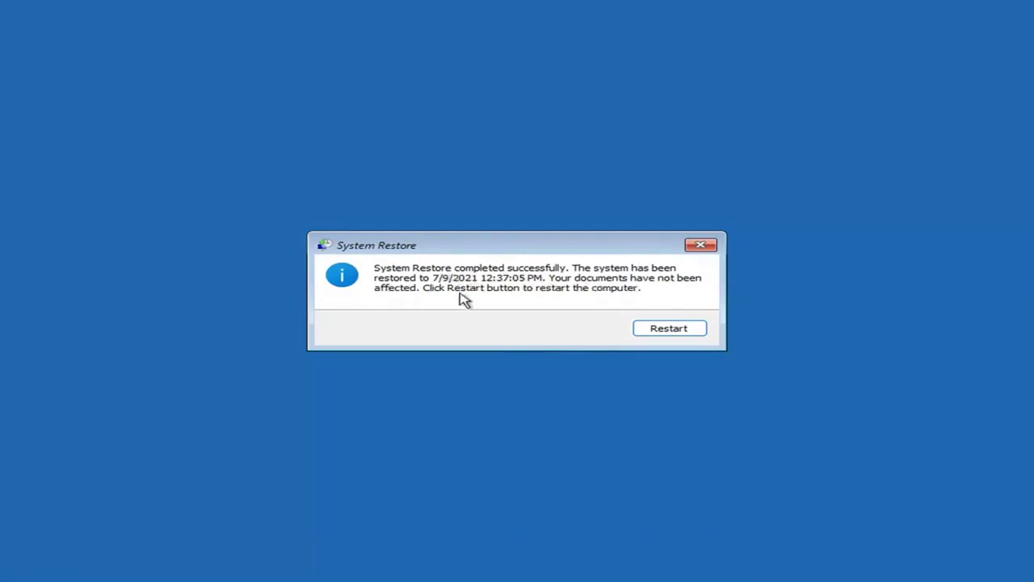
click(664, 329)
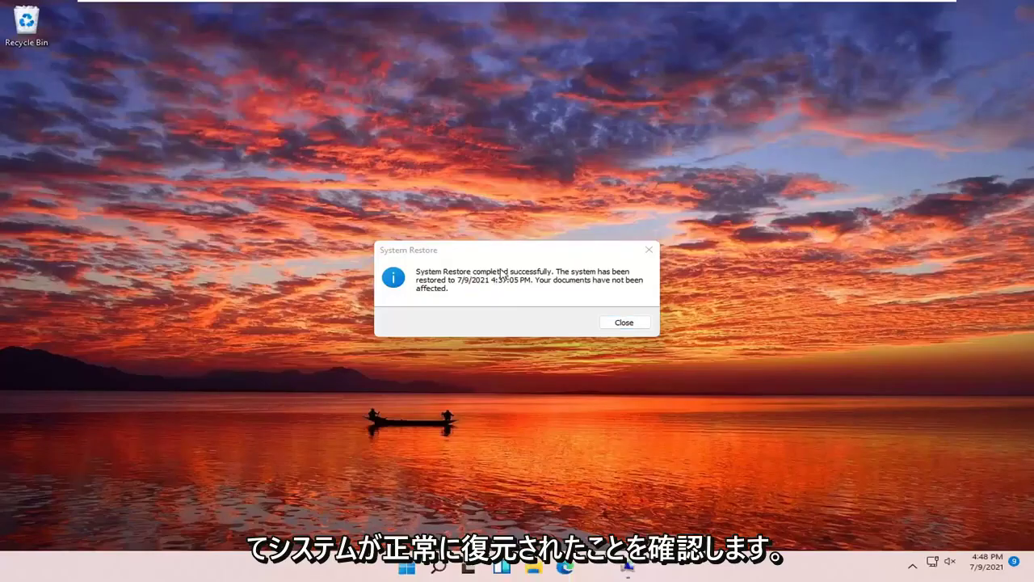
click(648, 249)
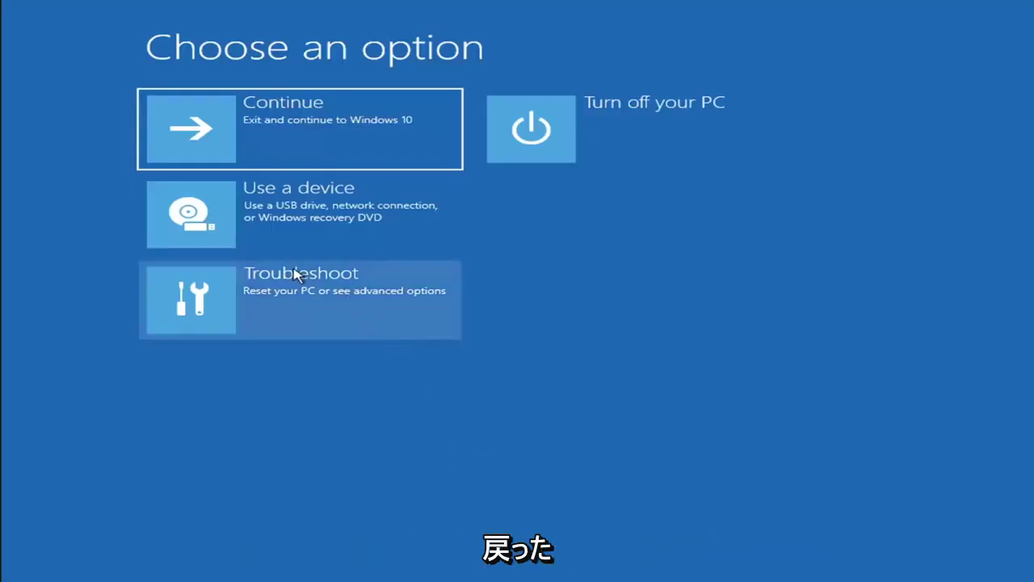
Step: Review the Reset this PC choices under Troubleshoot and go back to the initial recovery options
click(301, 304)
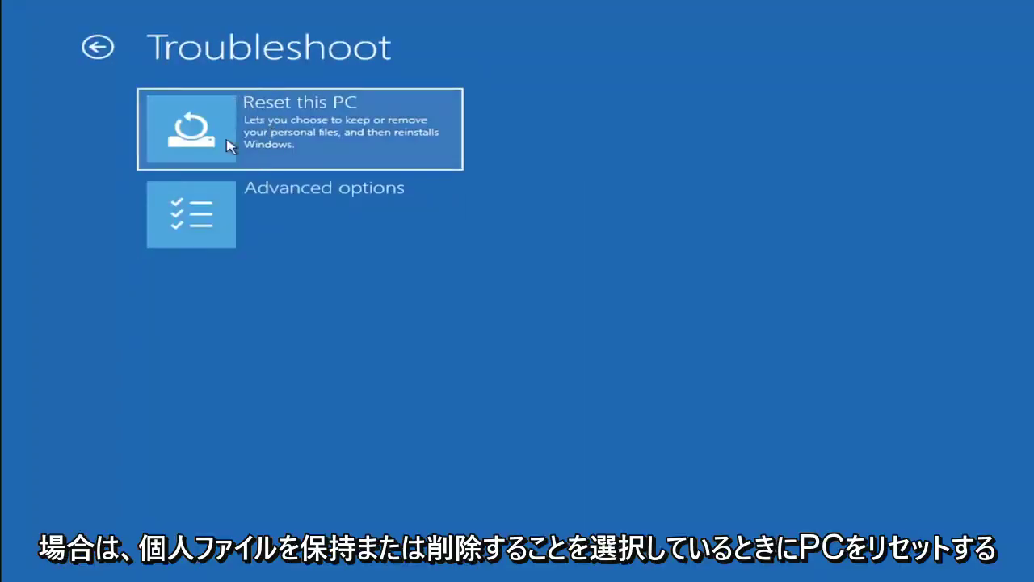
click(340, 147)
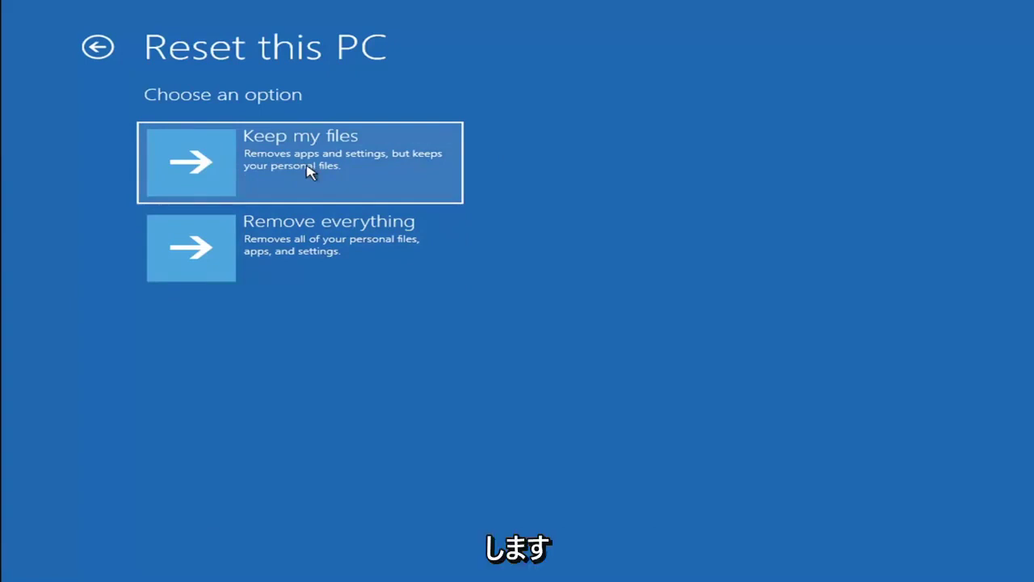
click(106, 48)
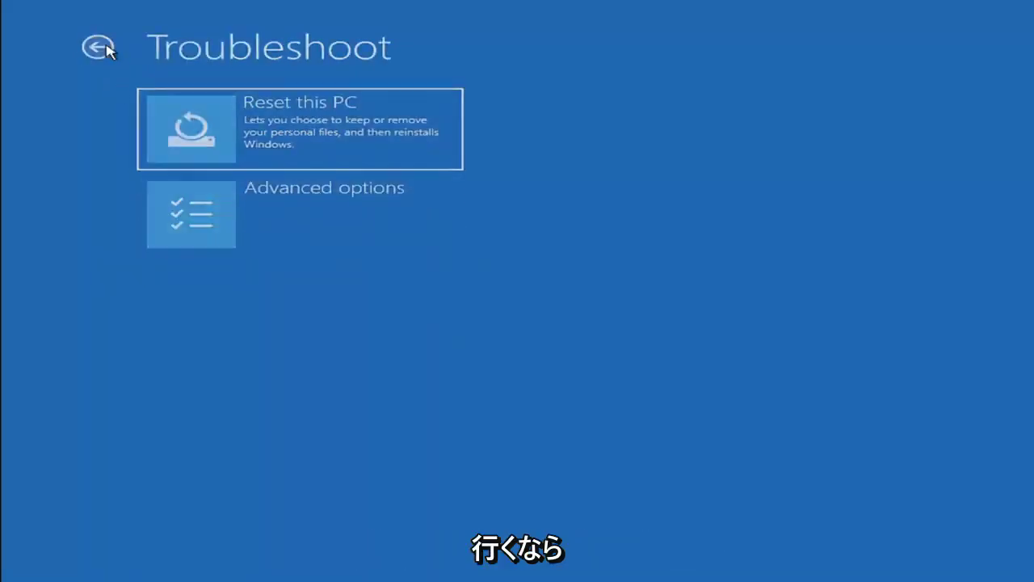
click(106, 49)
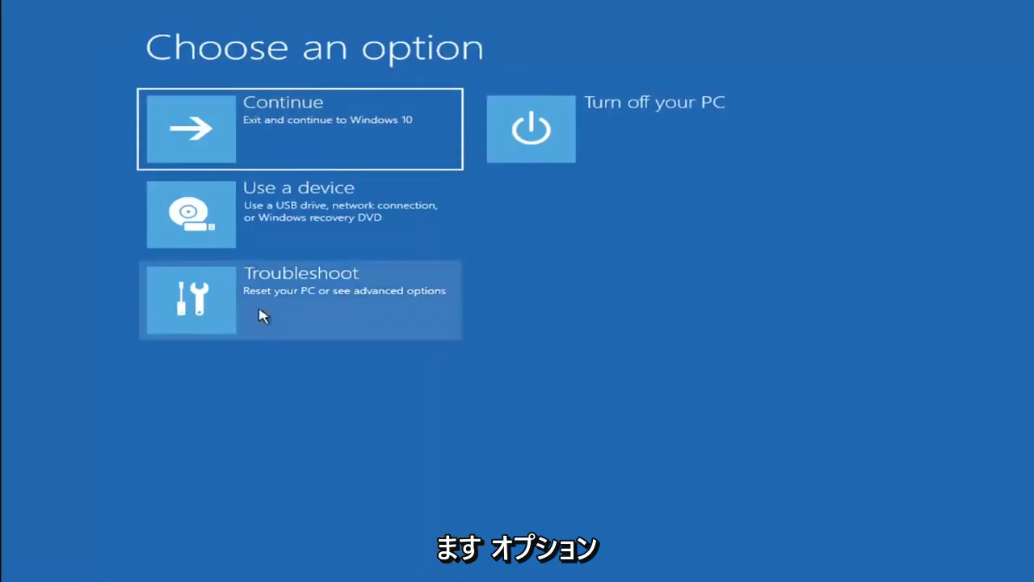
Step: Open the Command Prompt from the advanced troubleshooting options
click(315, 306)
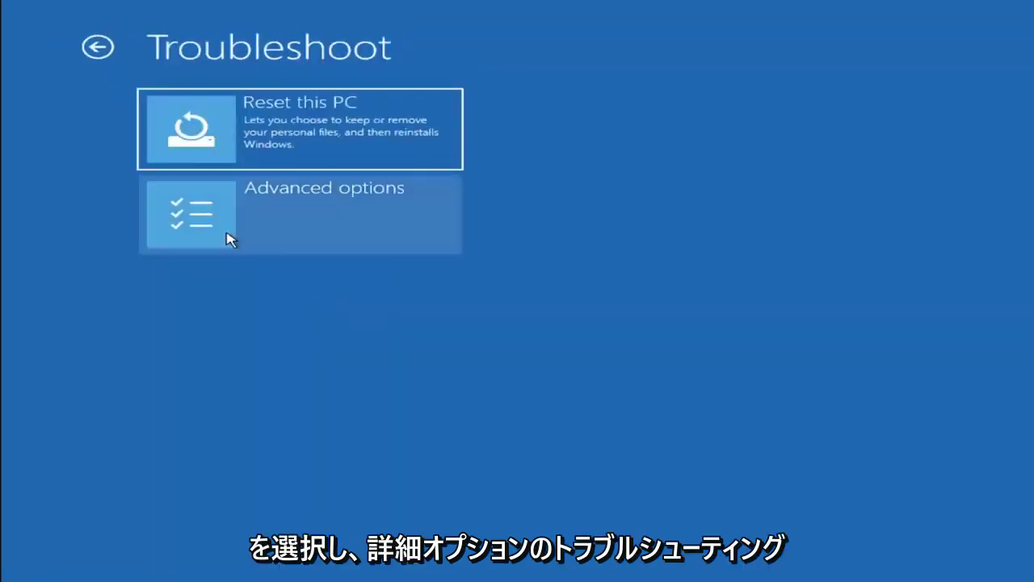
click(312, 225)
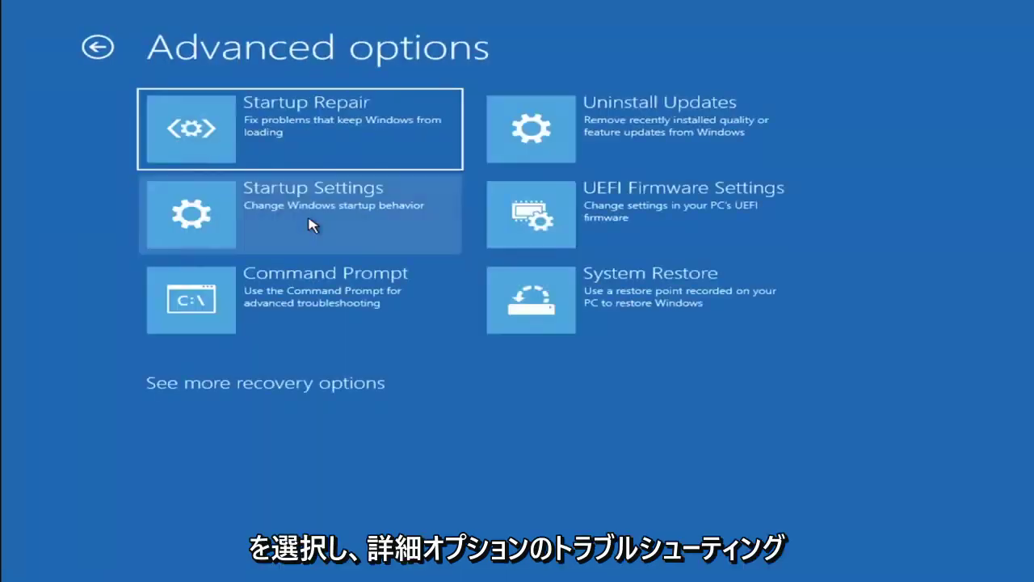
click(239, 305)
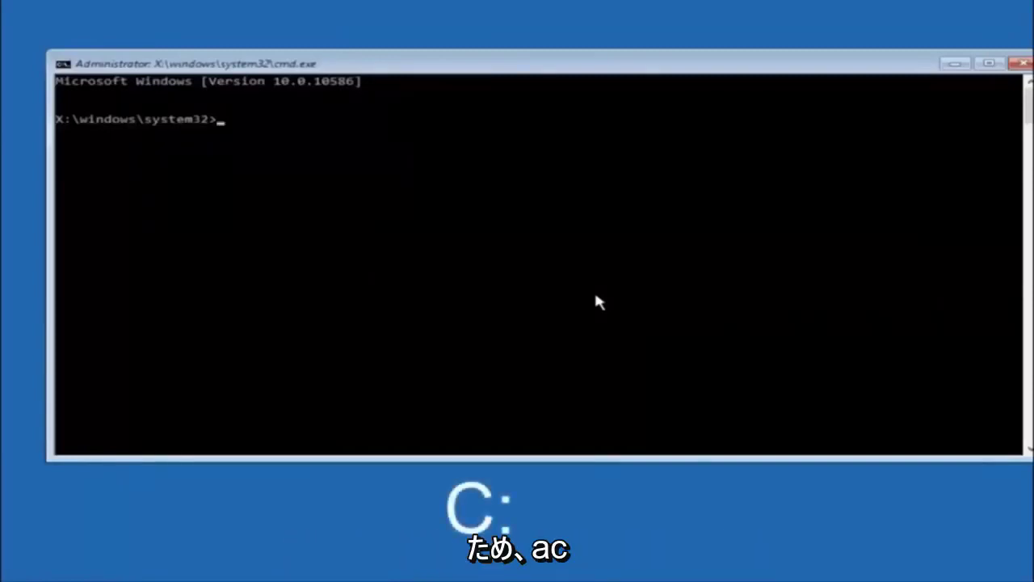
Step: Switch to the C: drive and list its contents with dir
key(Return)
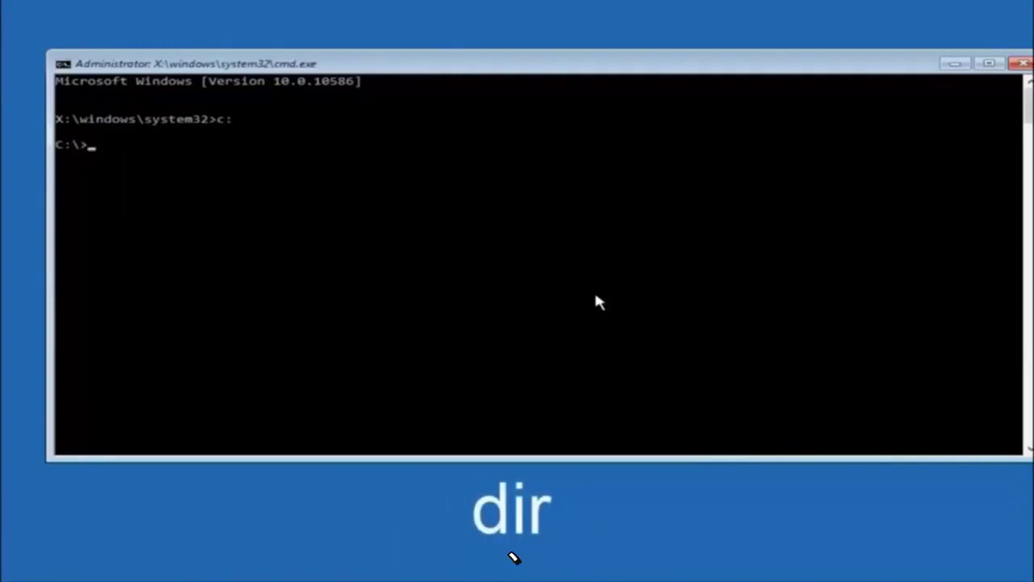
text(dir)
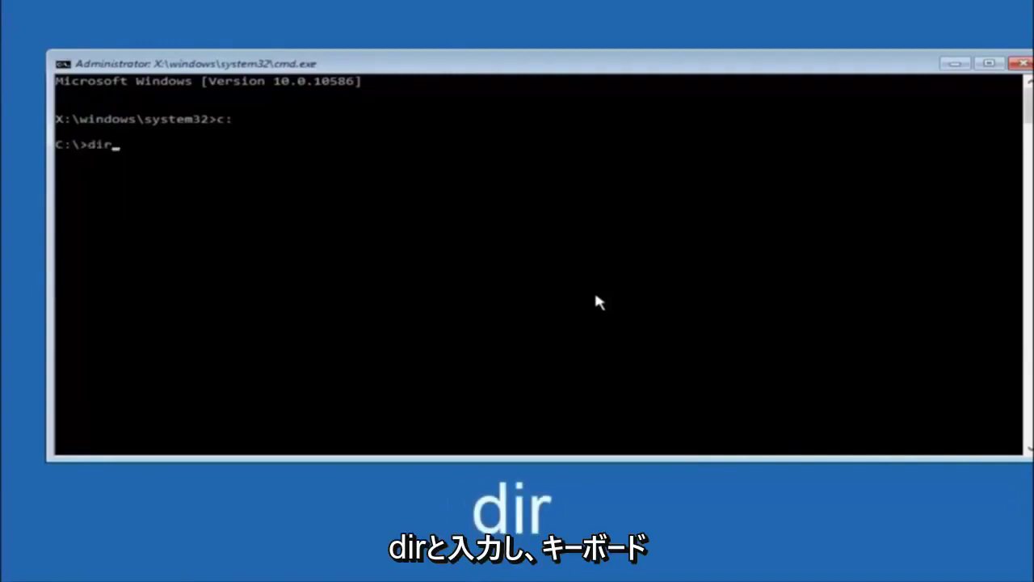
key(Return)
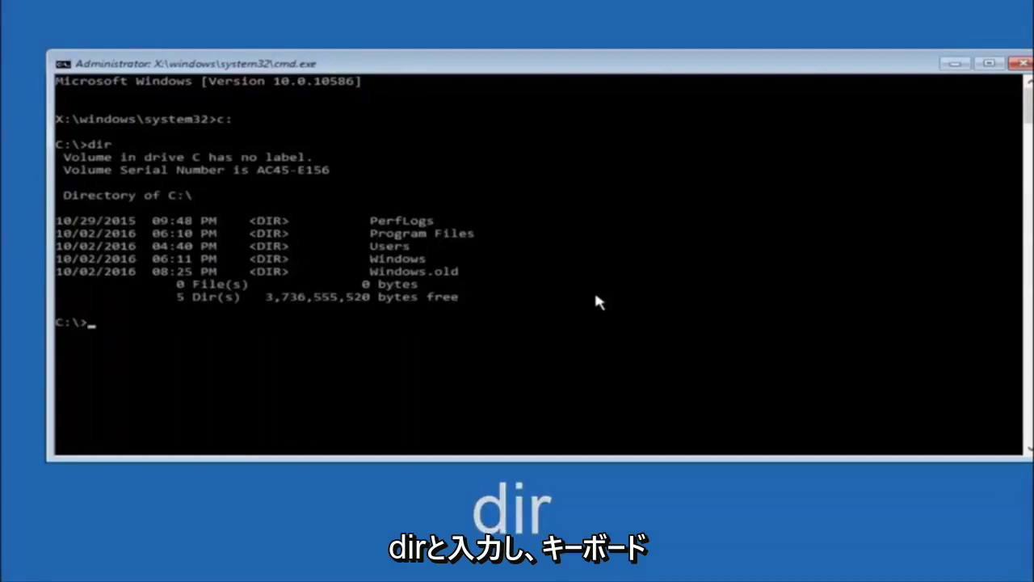
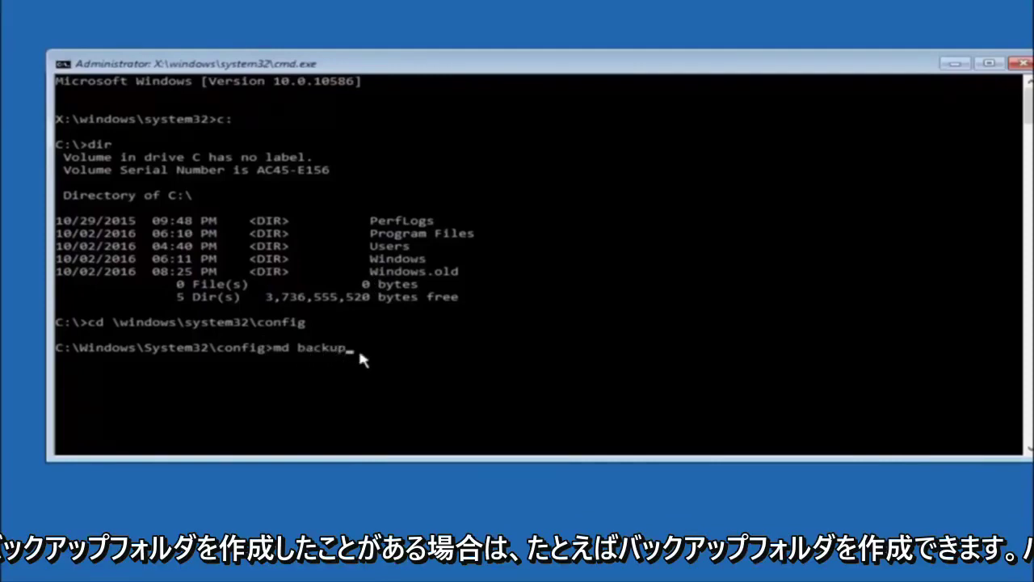
Step: Create a folder named backup inside C:\Windows\System32\config with the md command
text(1)
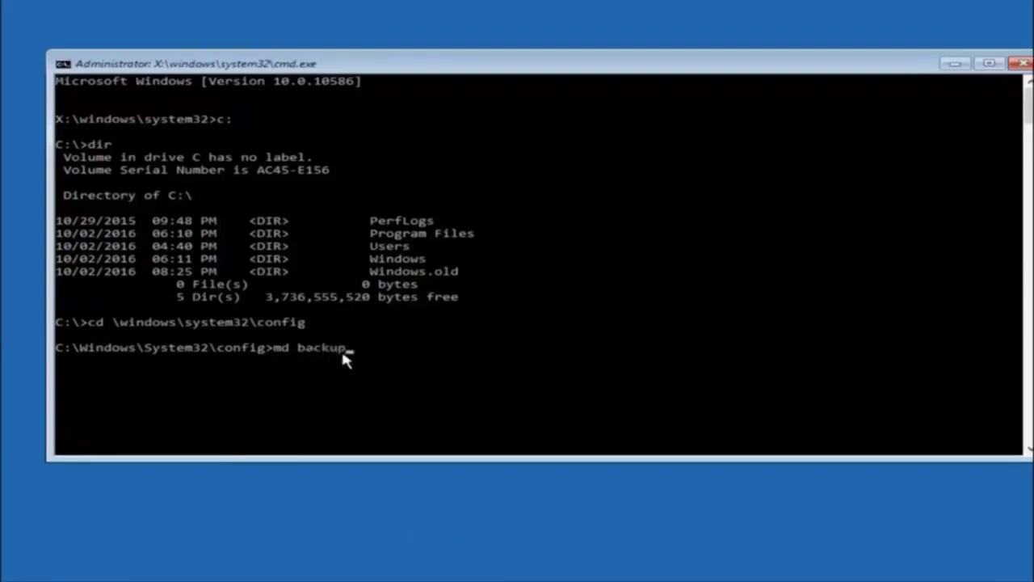
key(Return)
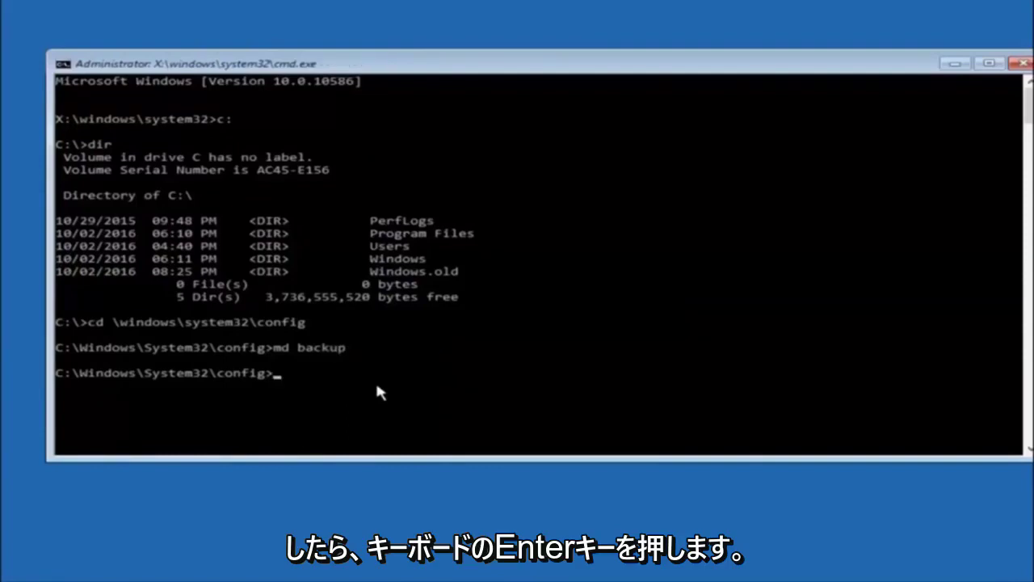
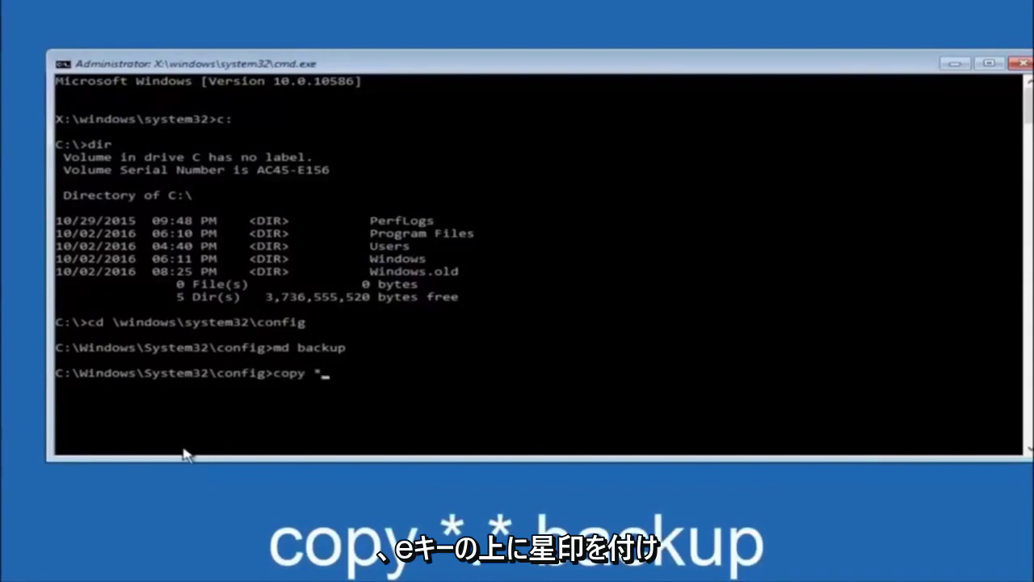
Step: Copy all files from the config folder into the backup folder with copy *.* backup
text(.* backup1)
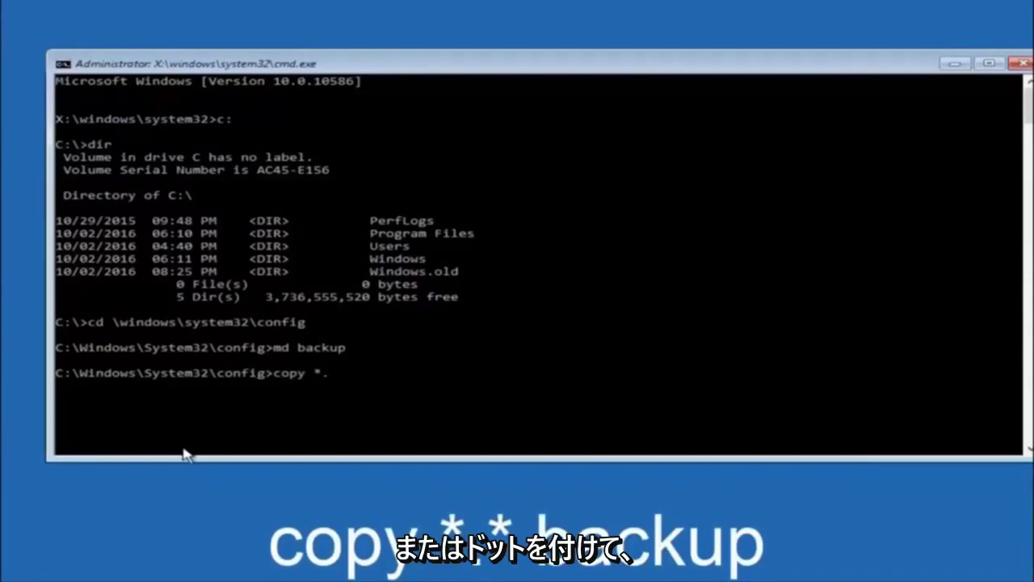
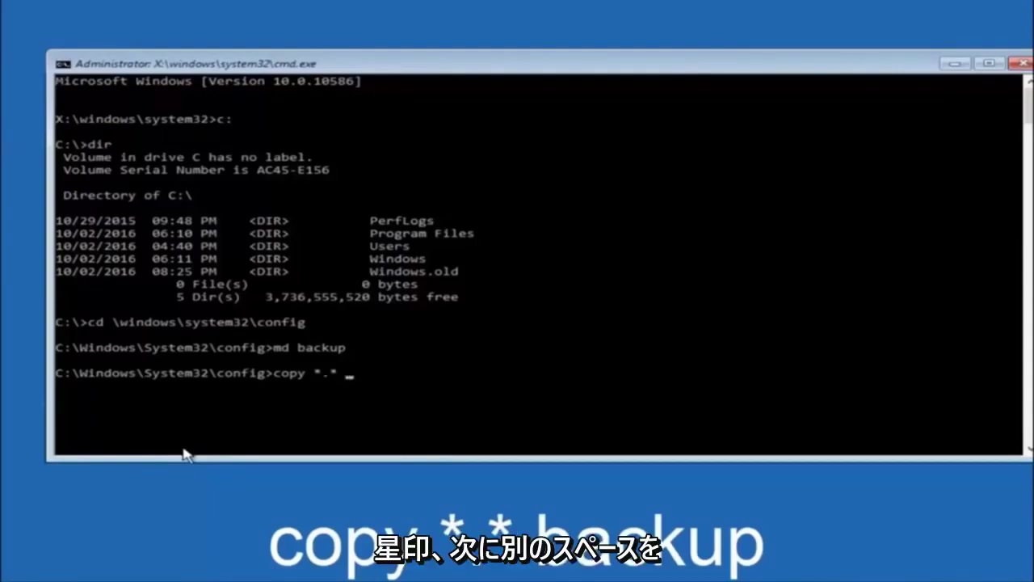
text(back)
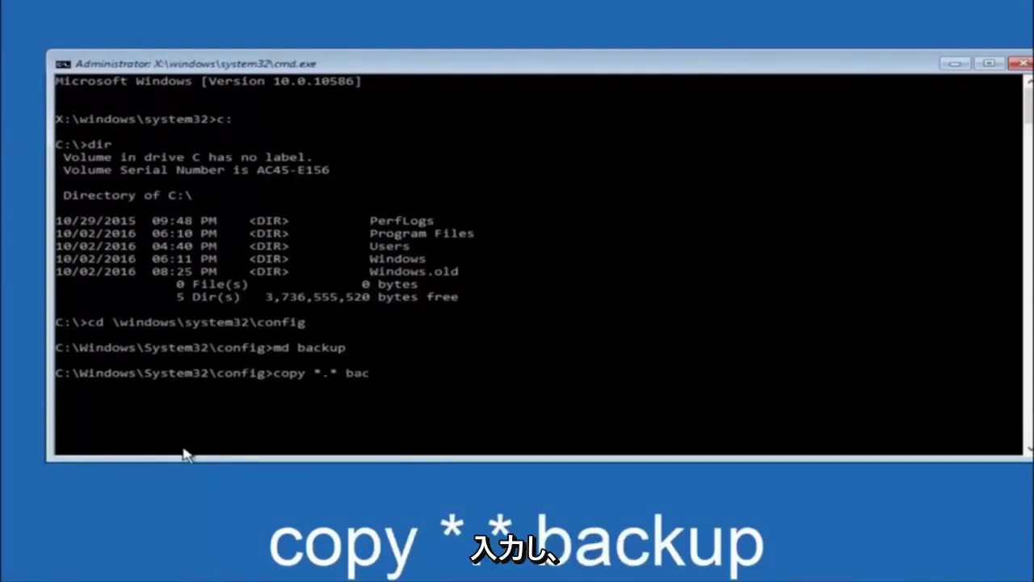
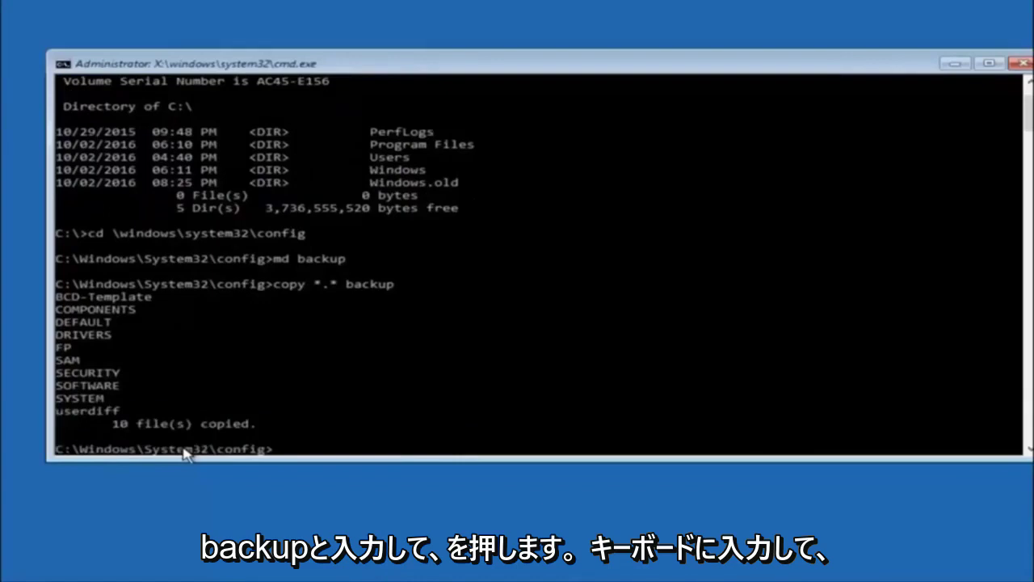
Step: Change to the RegBack folder with cd regback and list its contents with dir
text(cd)
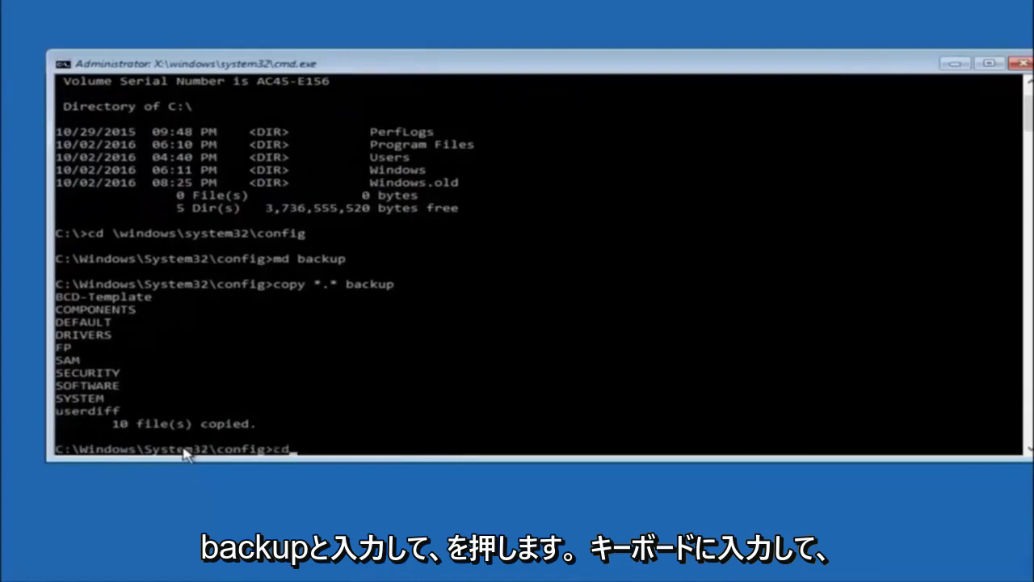
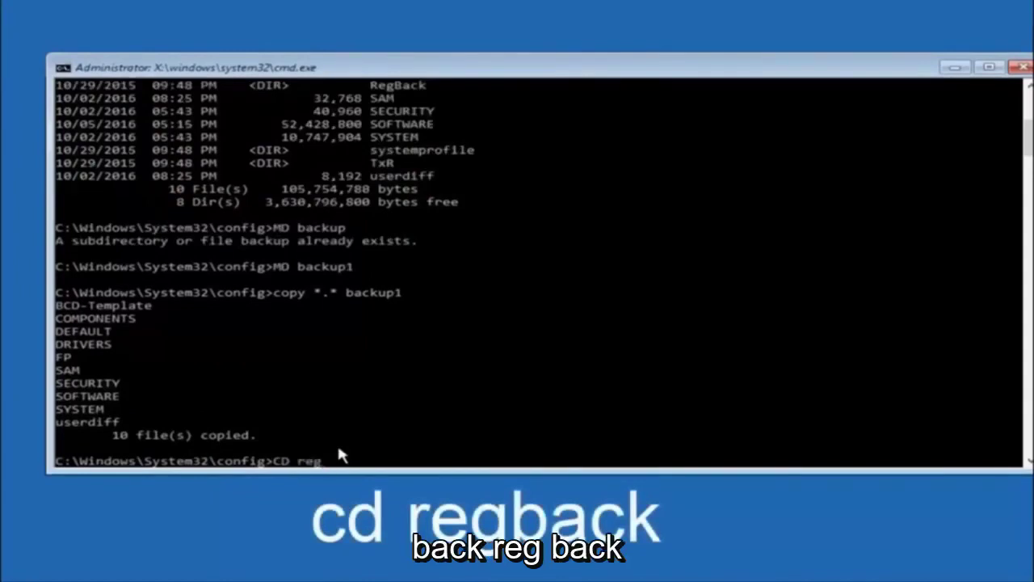
text(back)
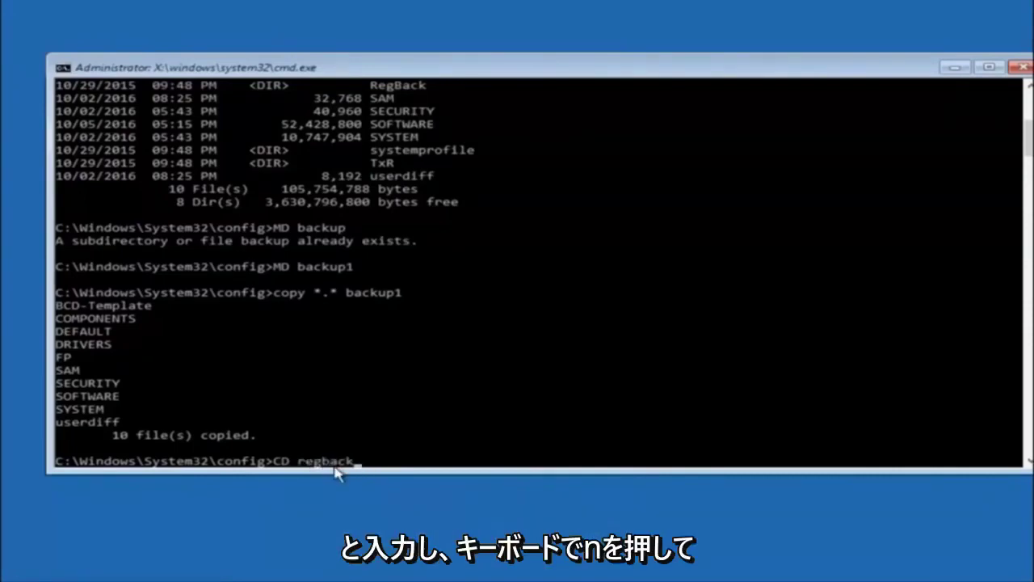
key(Return)
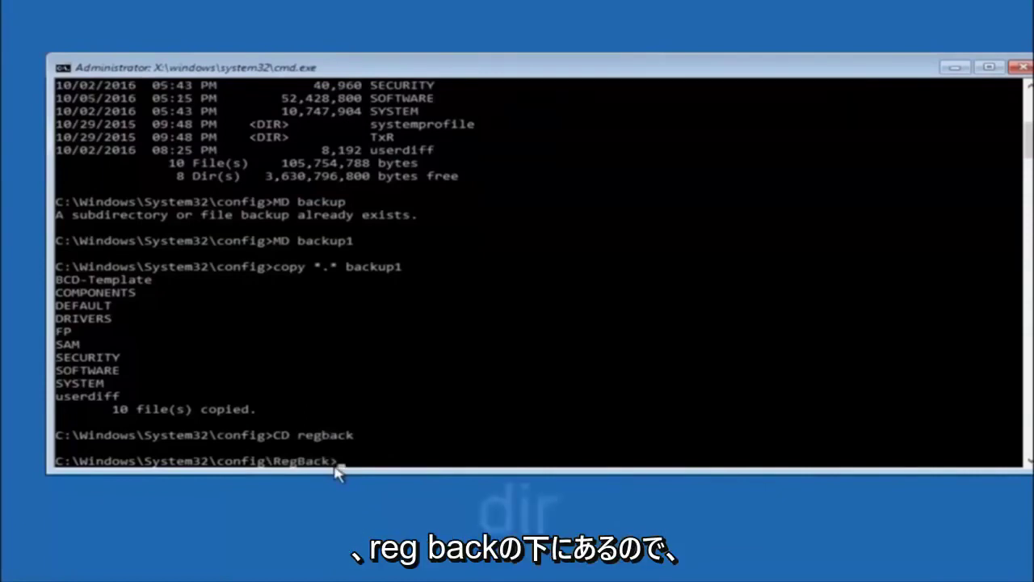
text(ir)
key(Return)
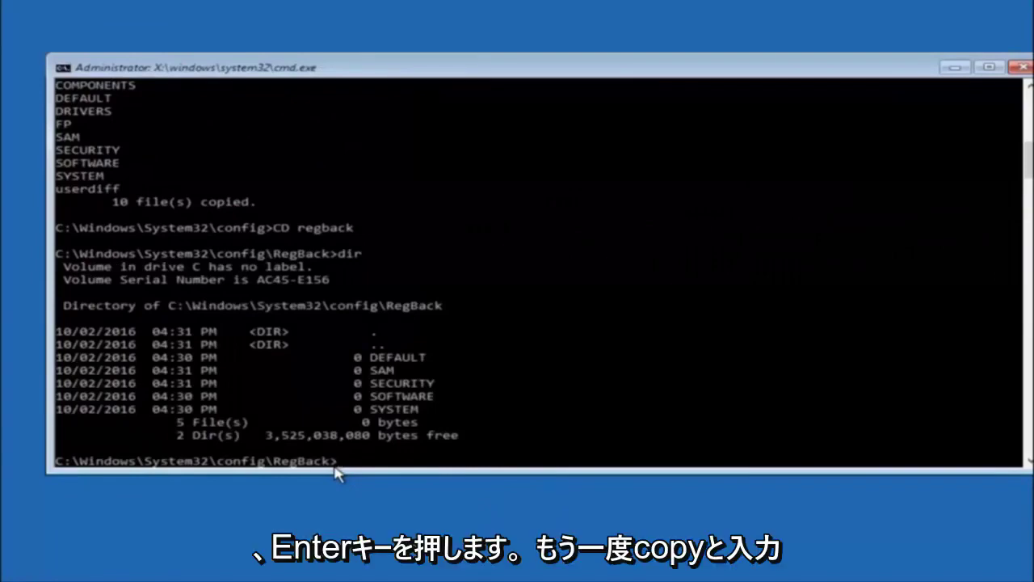
Step: Copy all RegBack files into the parent config folder with copy *.* .., answering A to overwrite all existing files
text(copy)
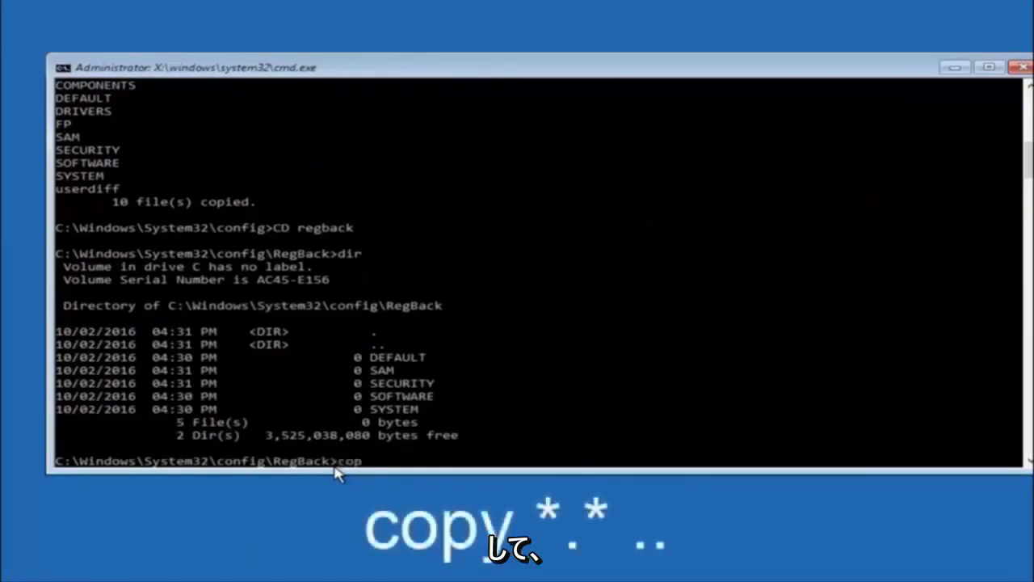
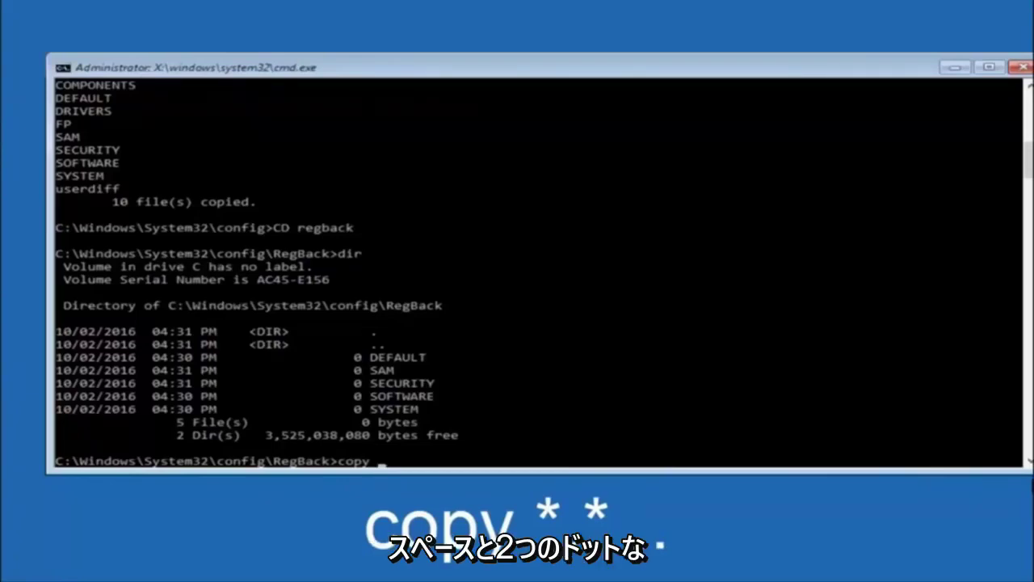
click(387, 466)
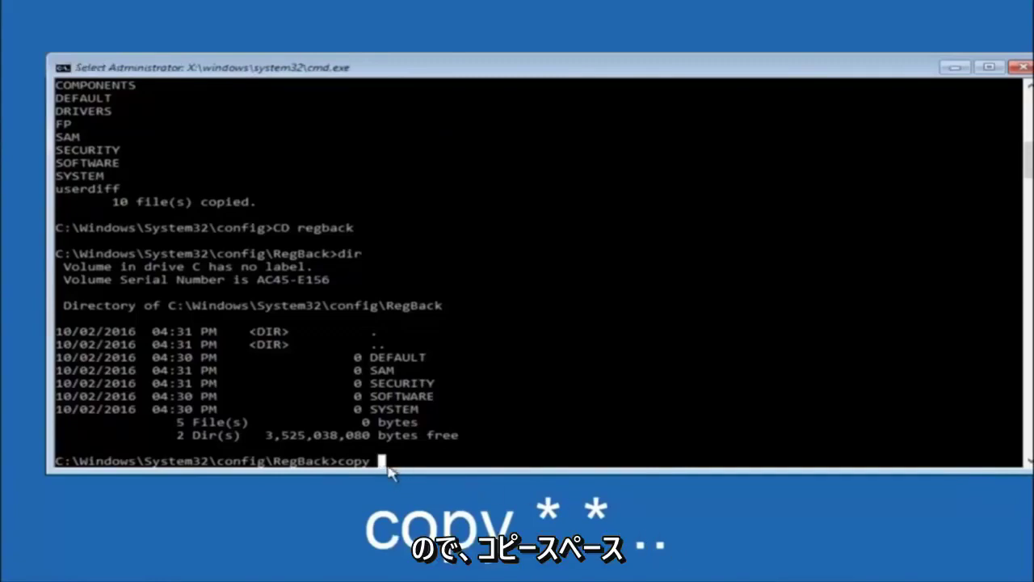
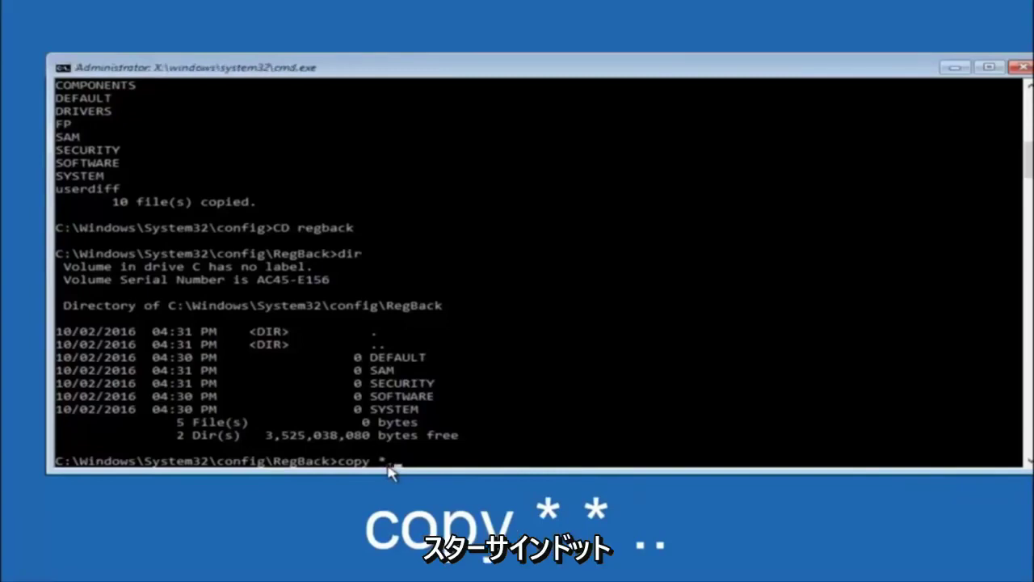
text(.* ..)
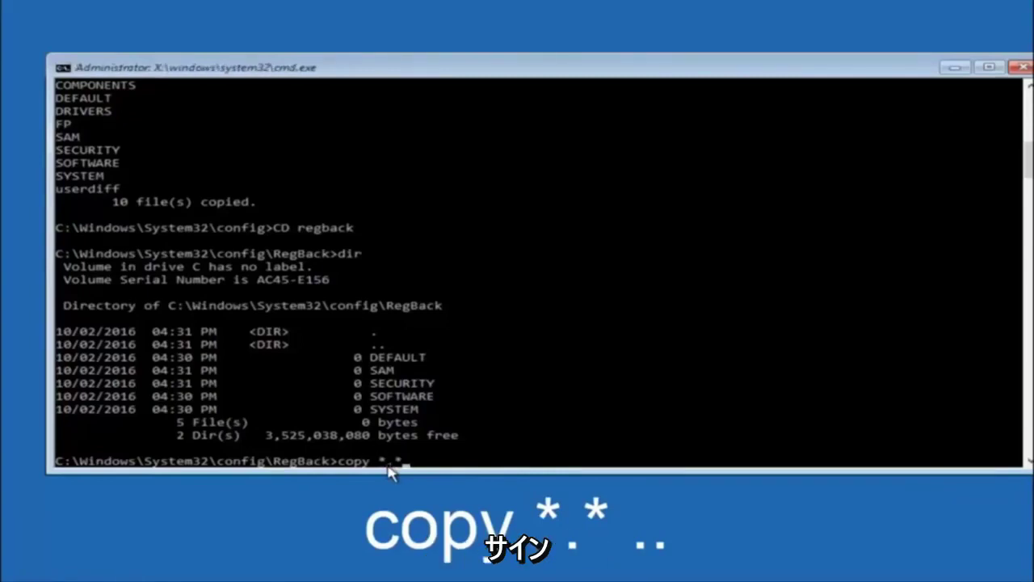
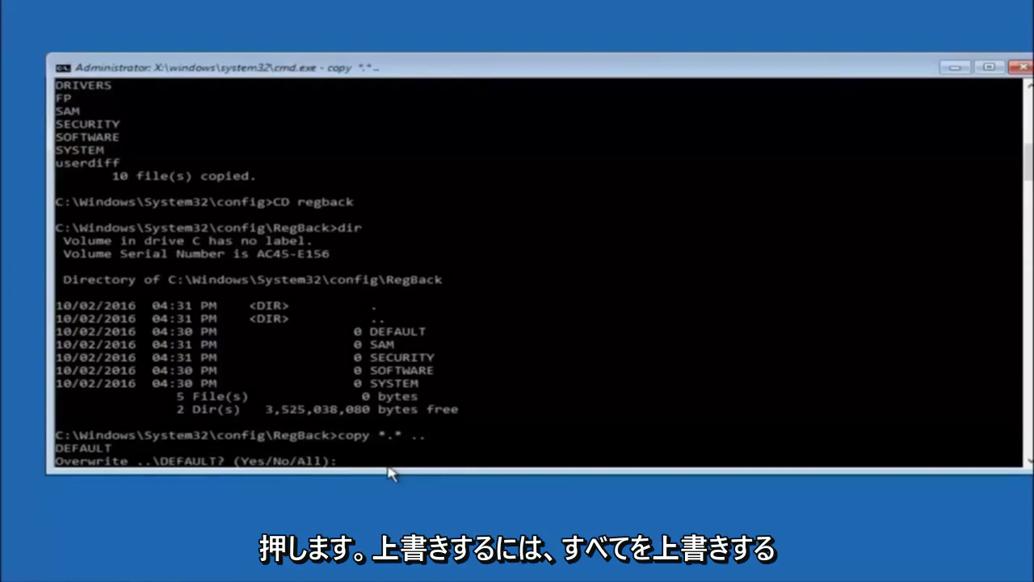
text(A)
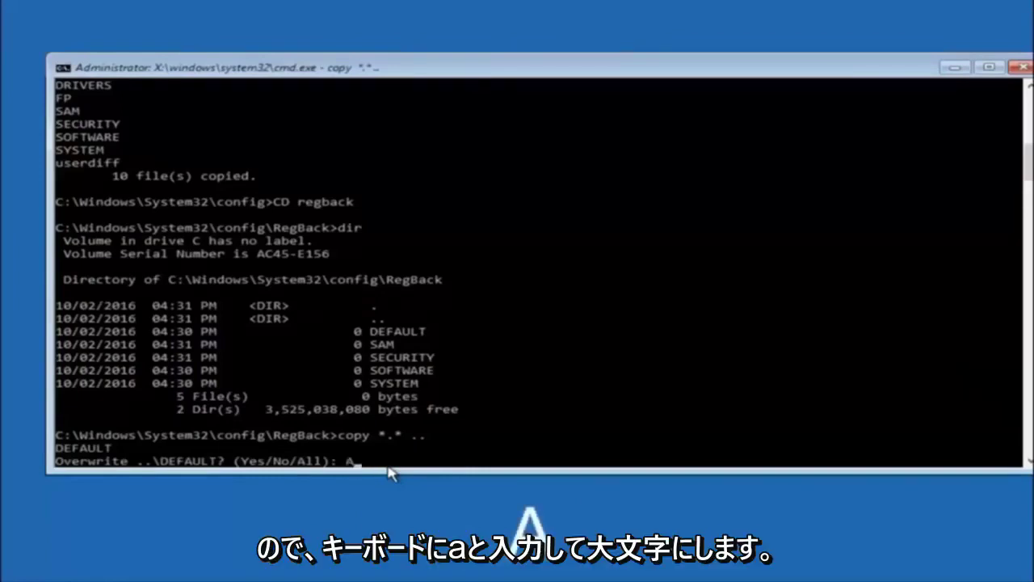
key(Return)
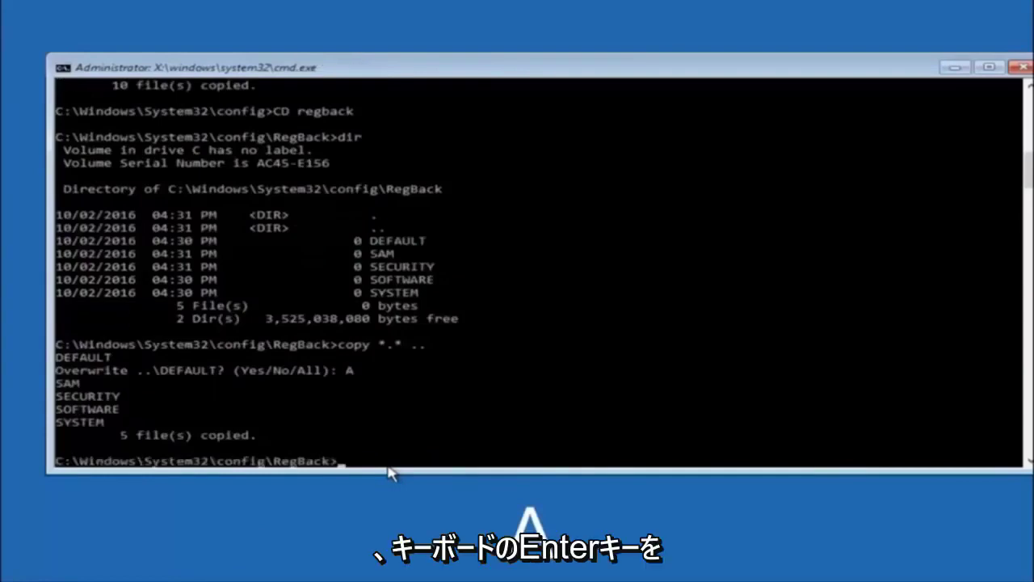